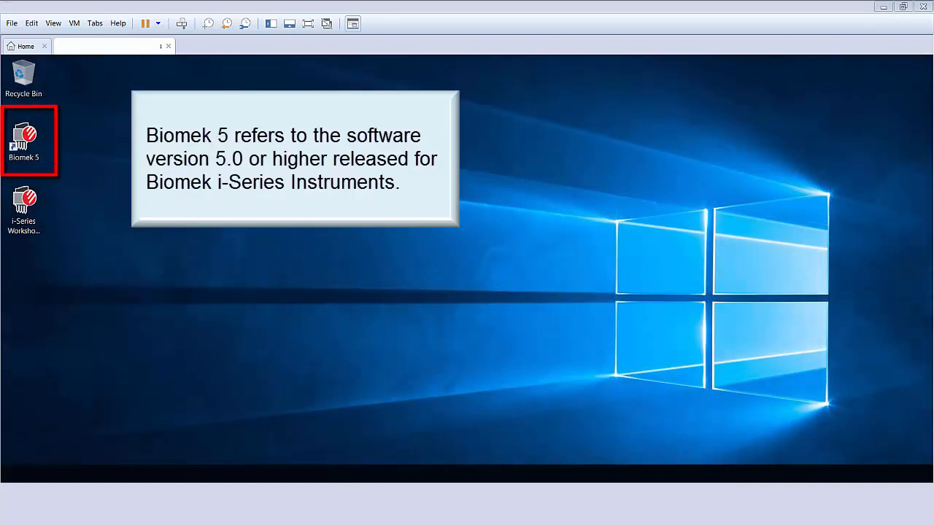
Launch Biomek 5 and create a new blank method.
left_click(30, 144)
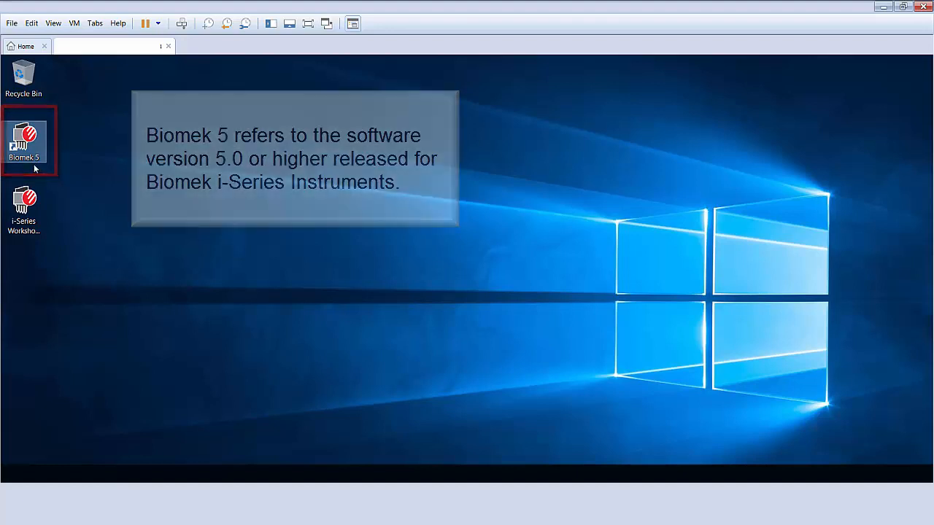
double_click(33, 156)
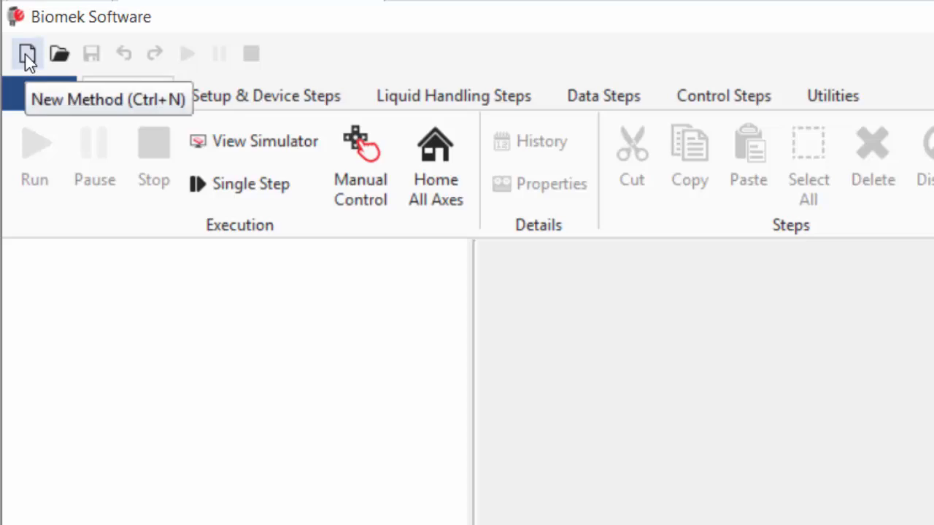
left_click(25, 54)
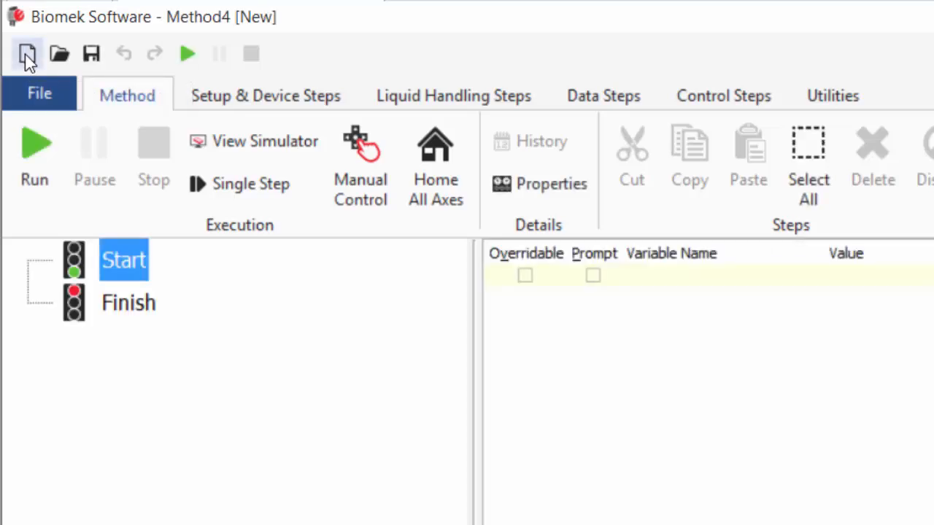
left_click(32, 96)
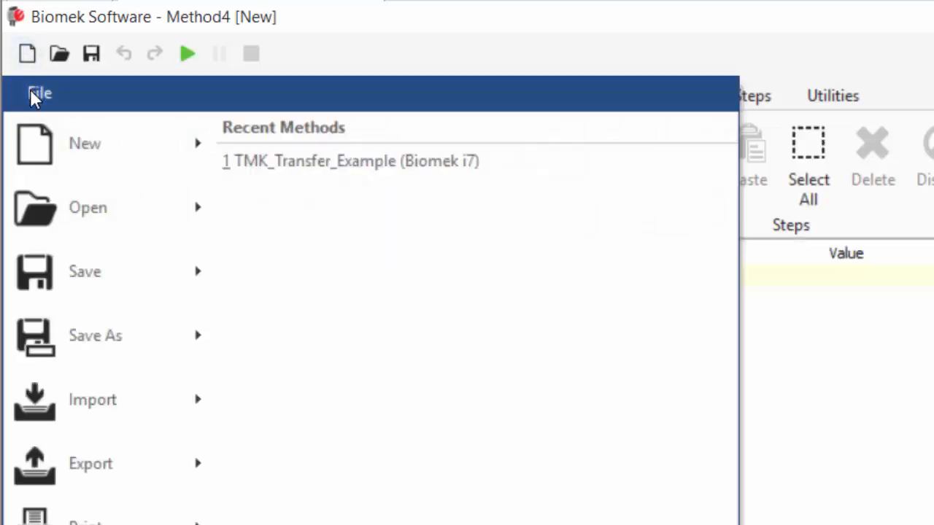
mouse_move(78, 140)
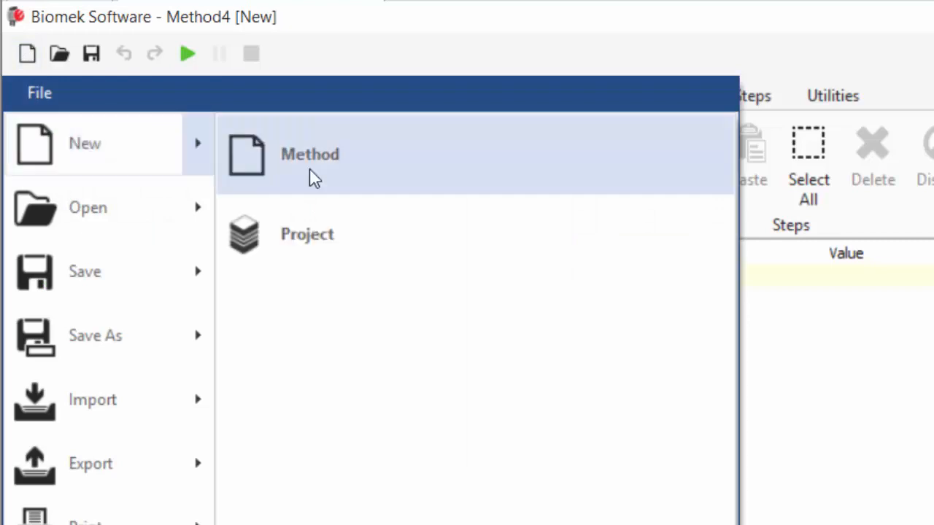
left_click(335, 170)
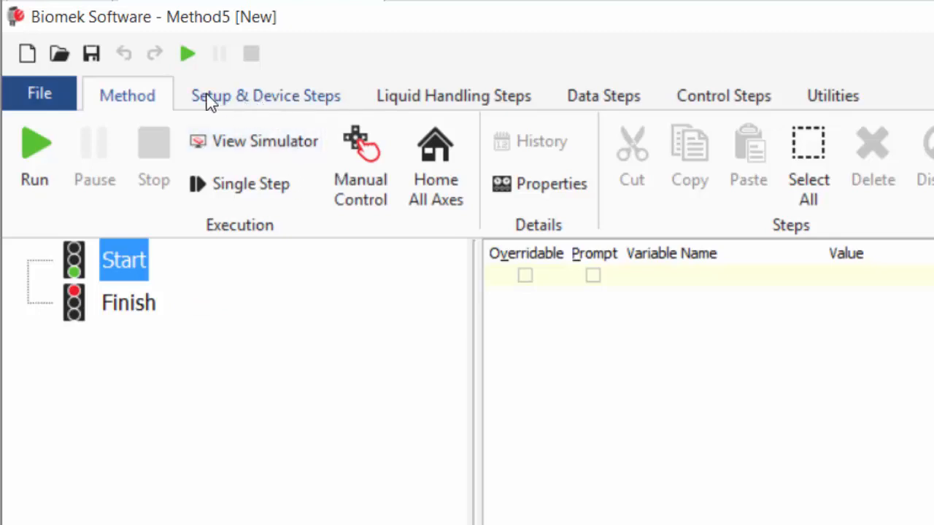
Add an Instrument Setup step to the method and place BC230 tip boxes on deck positions TL2 and TL3.
left_click(299, 107)
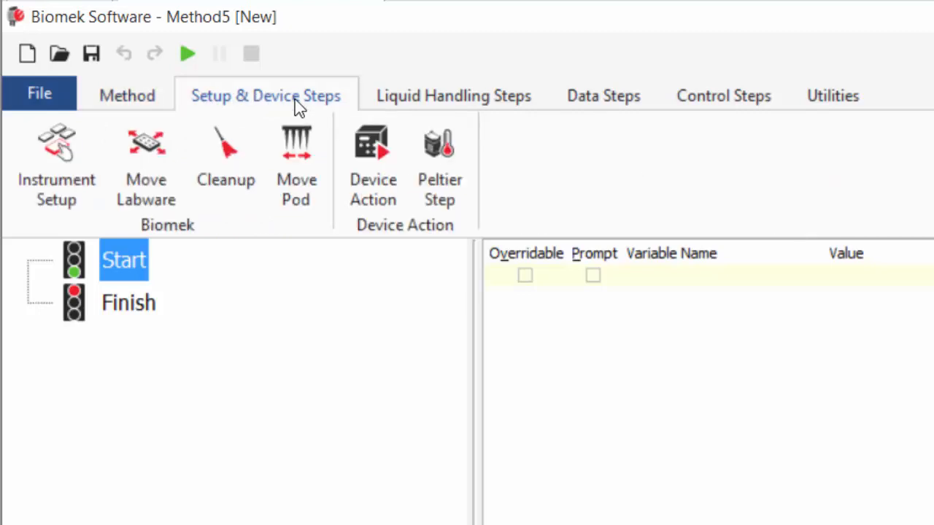
left_click(71, 170)
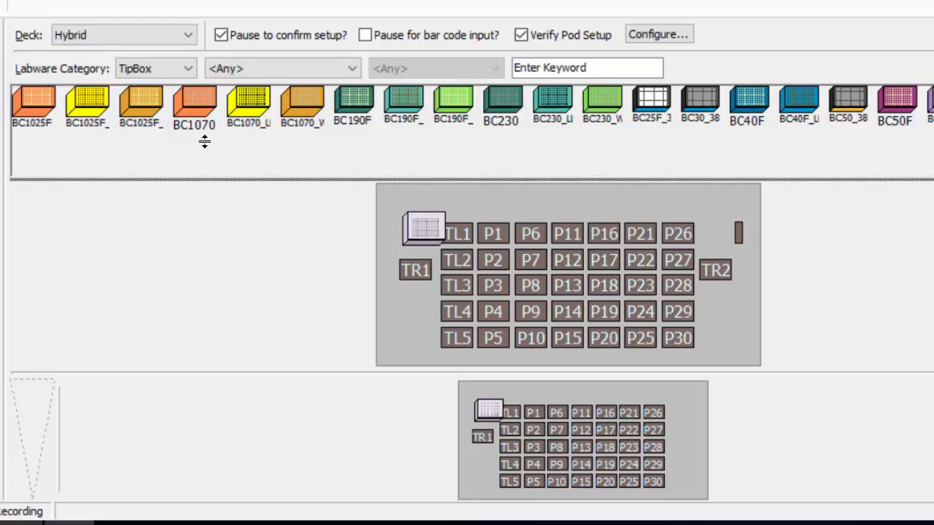
left_click_drag(204, 142, 205, 142)
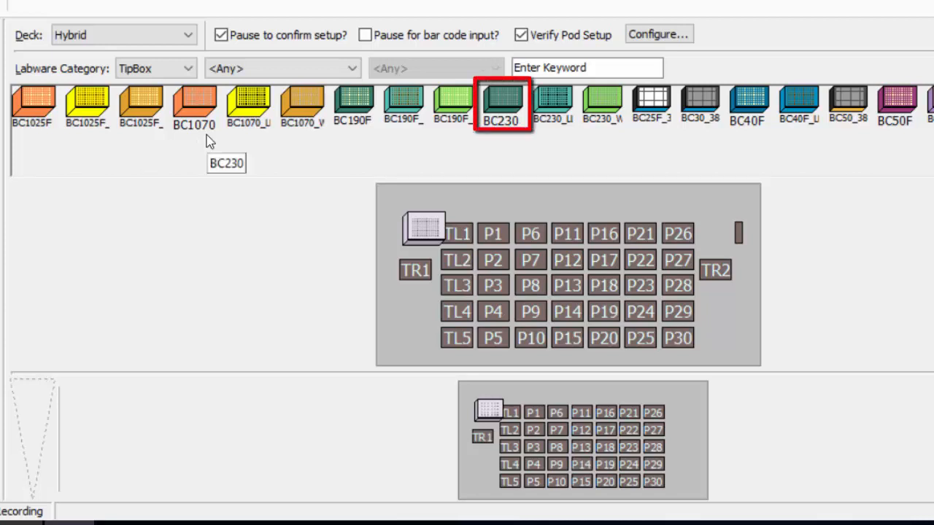
left_click_drag(502, 102, 462, 254)
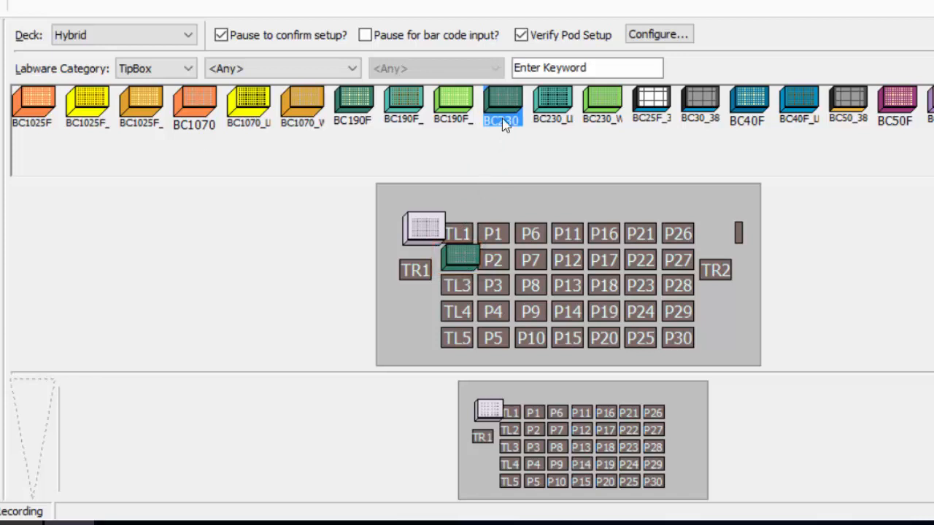
left_click_drag(502, 102, 467, 296)
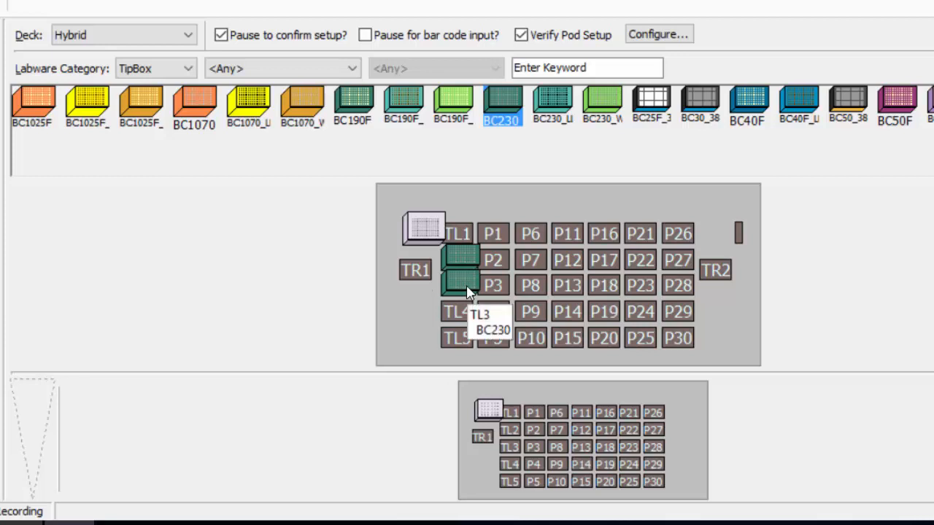
Filter the labware to reservoirs and place a BCFullReservoir on deck position P8.
left_click(189, 68)
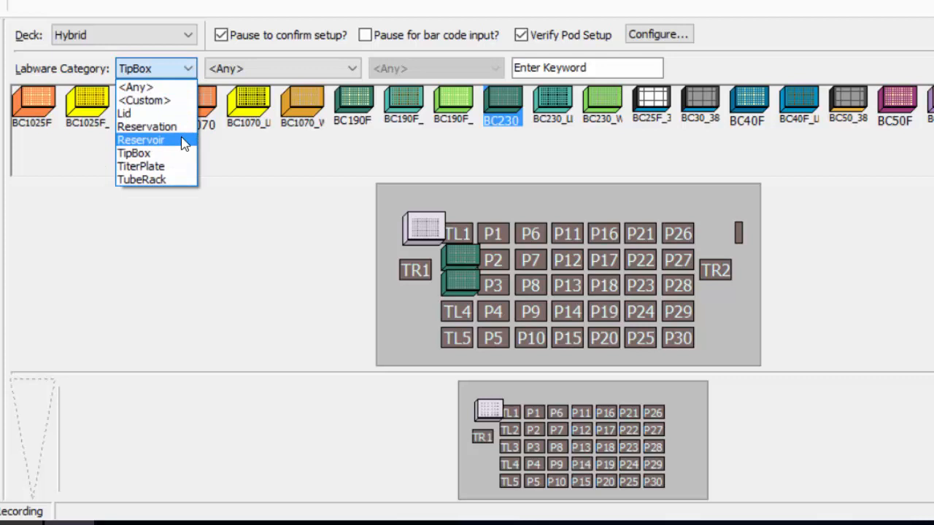
left_click(184, 140)
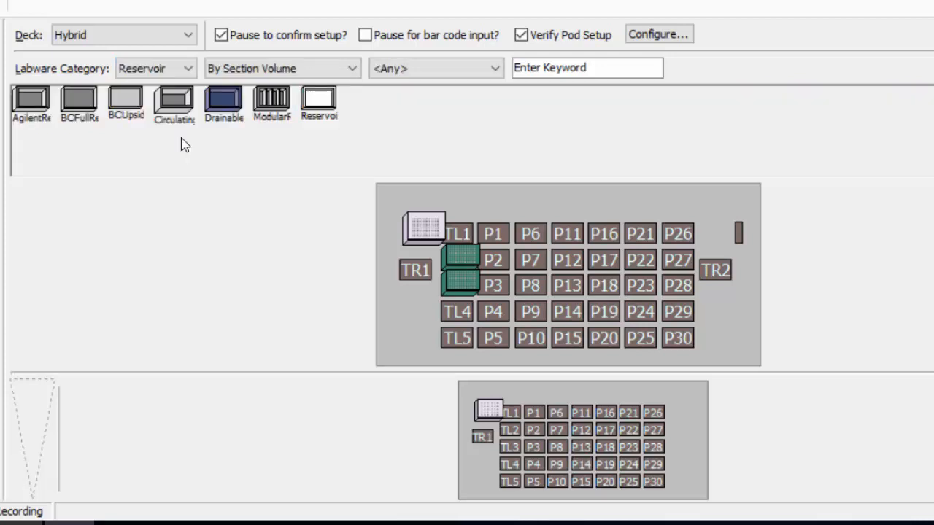
left_click_drag(80, 102, 538, 288)
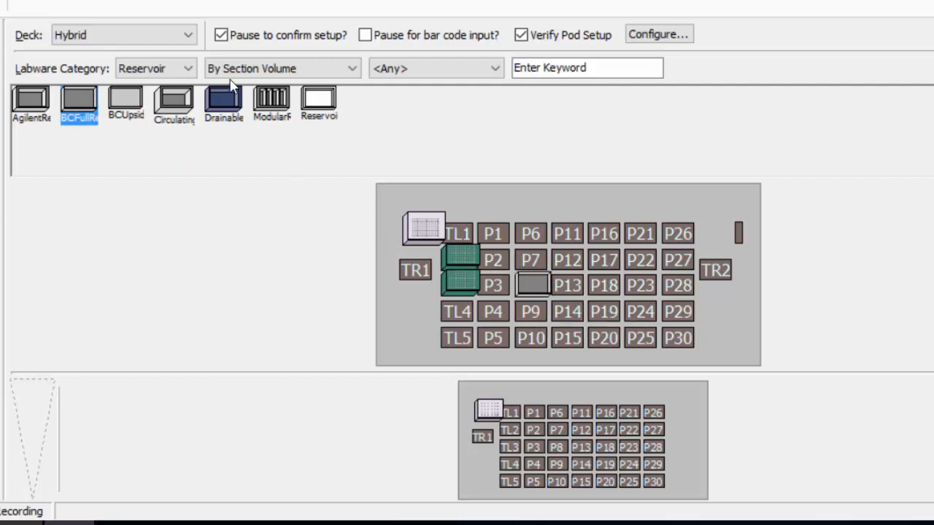
Filter the labware to titer plates with a well density of 96 and place a BCFlat96 plate on deck position P9.
left_click(188, 69)
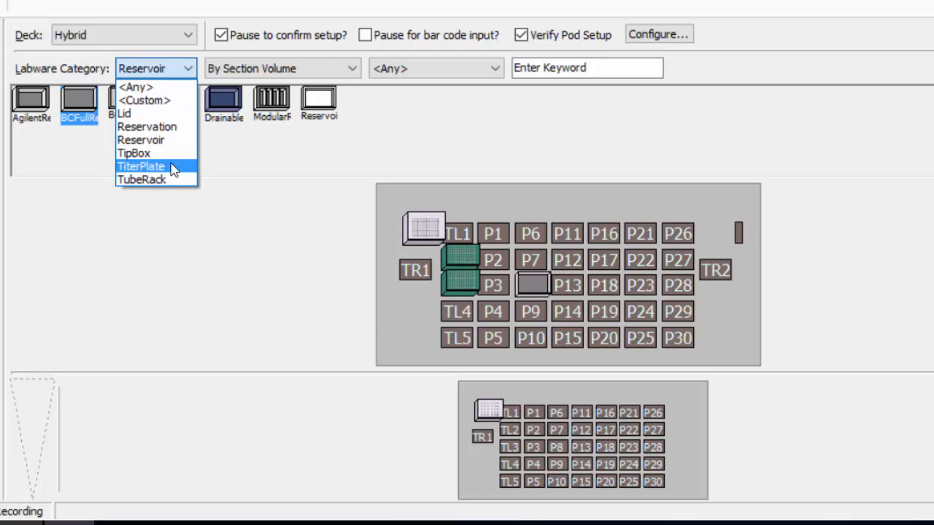
left_click(173, 166)
left_click(285, 68)
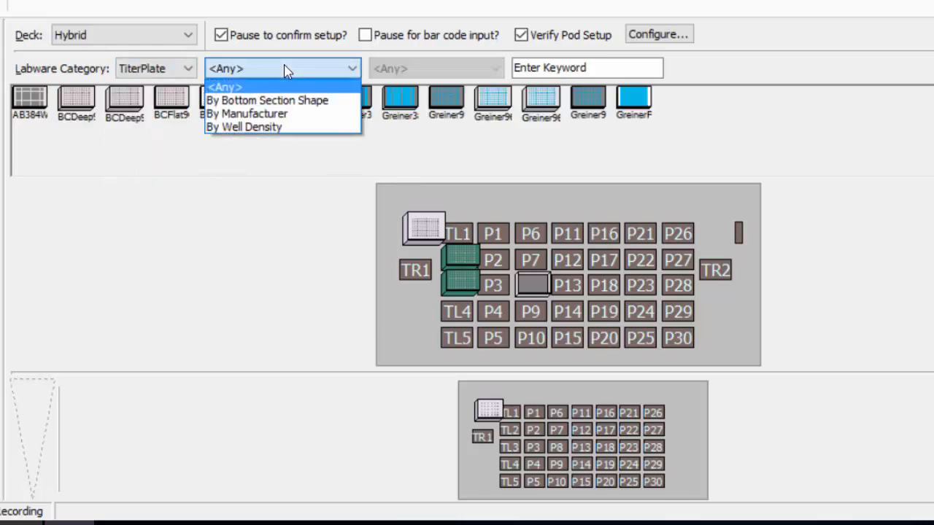
left_click(290, 129)
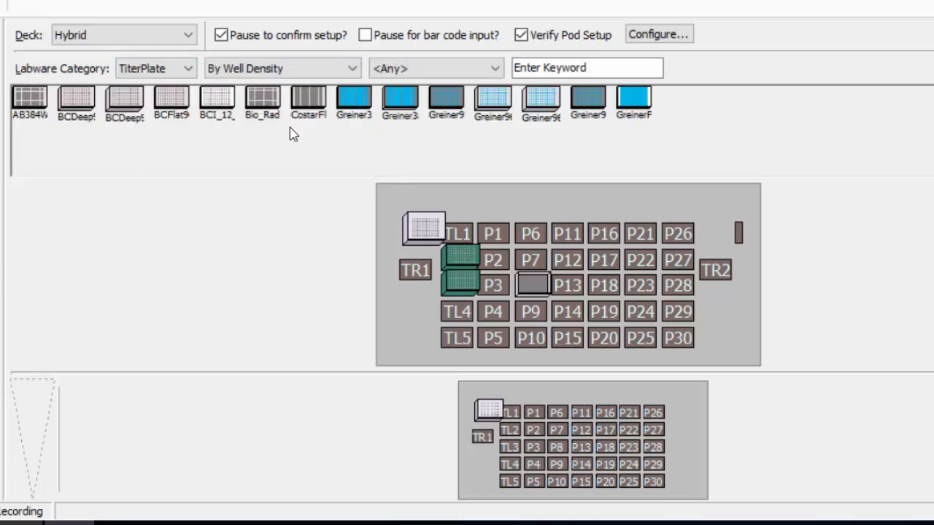
left_click(479, 70)
left_click(399, 93)
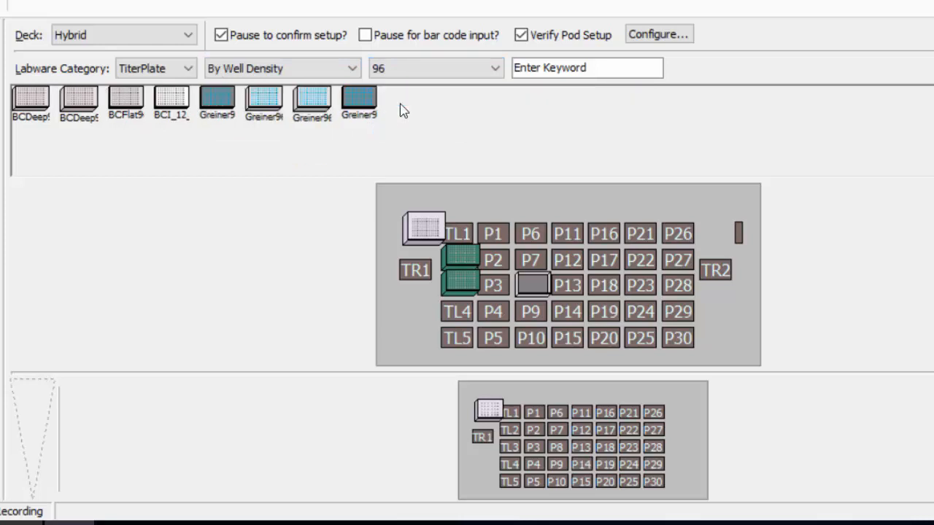
left_click_drag(126, 100, 536, 308)
Filter the titer plates to a well density of 384 and place a CostarFlat384Square plate on deck position P14.
left_click(465, 73)
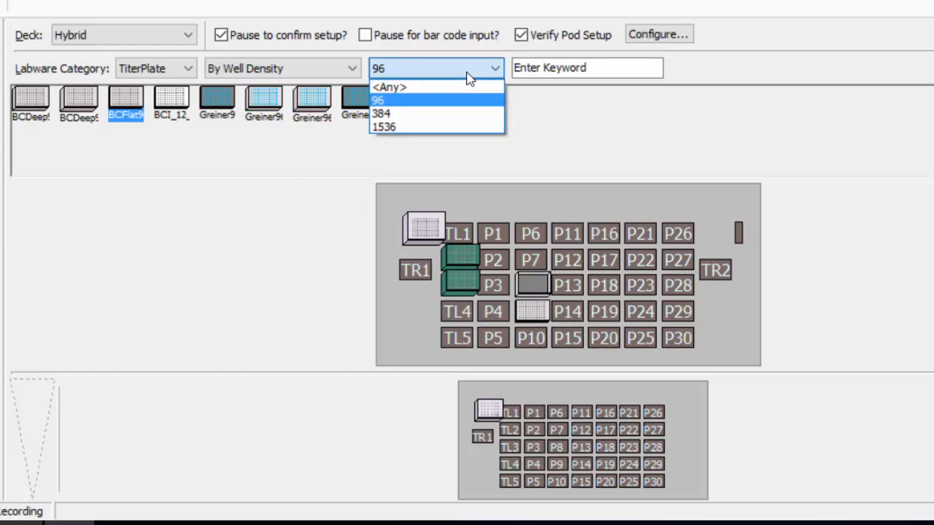
left_click(449, 113)
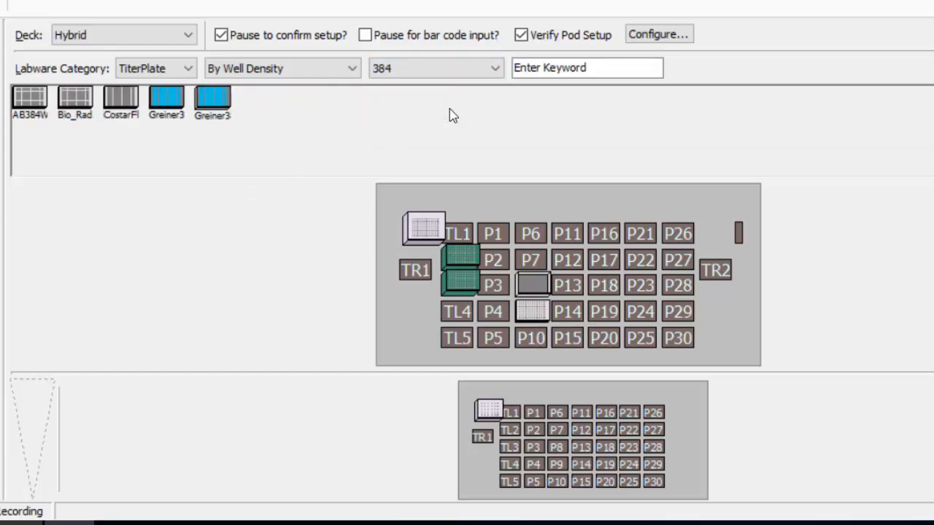
left_click(124, 100)
left_click_drag(124, 100, 574, 312)
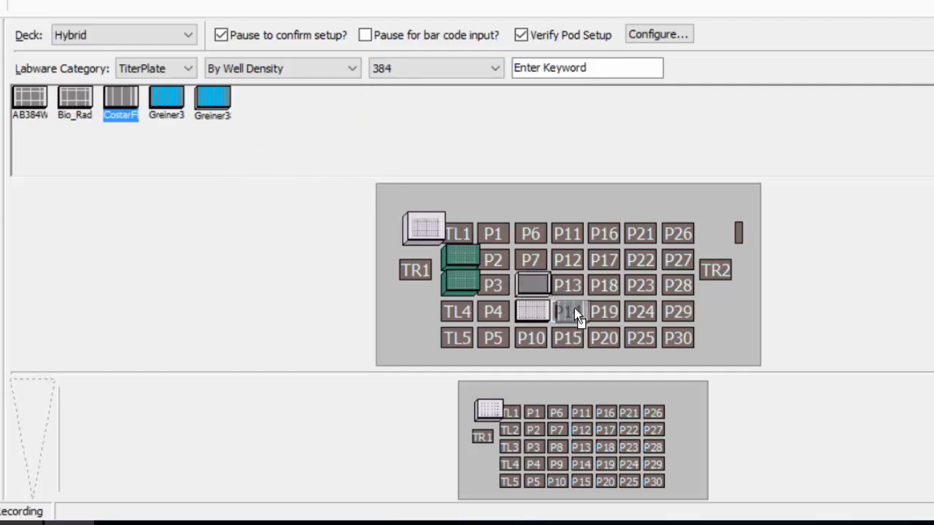
left_click_drag(576, 315, 576, 315)
Name the labware on P8 Reservoir and give it a known volume of 100000 µL.
left_click(530, 288)
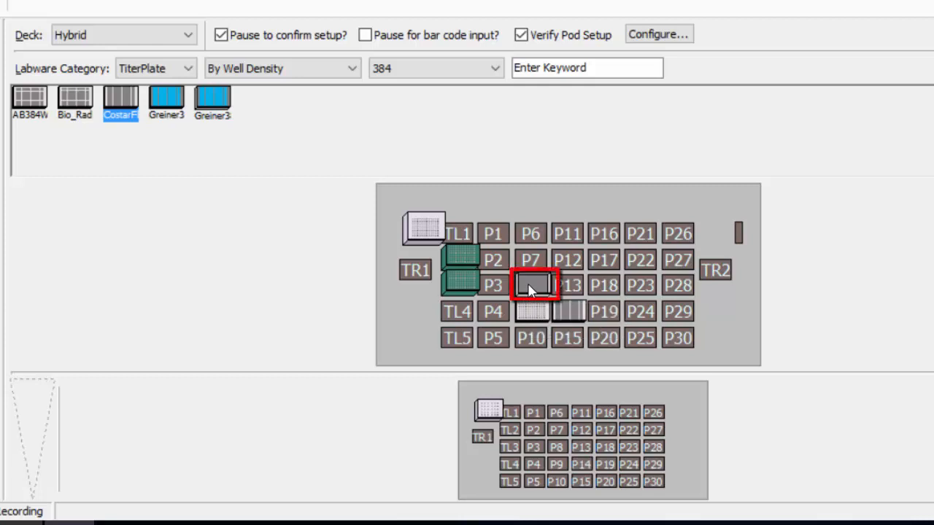
double_click(530, 289)
type("R")
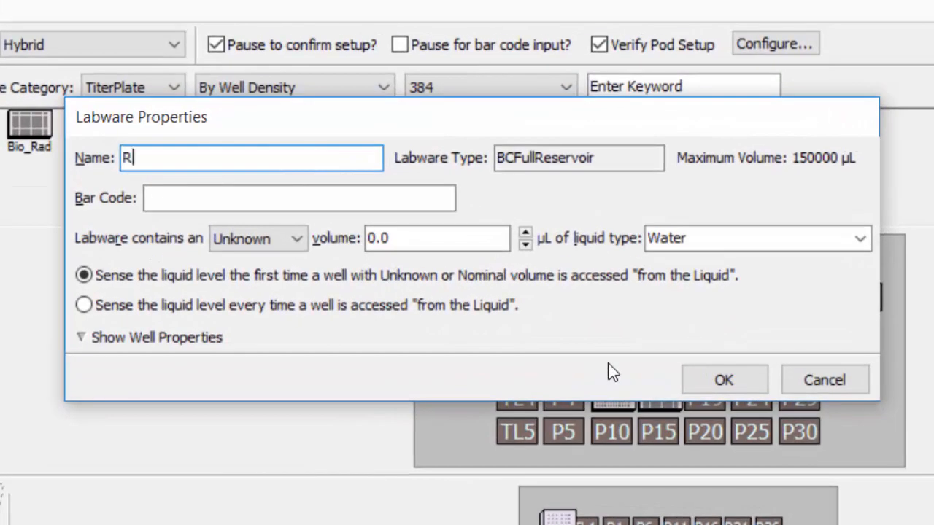
type("eservoir")
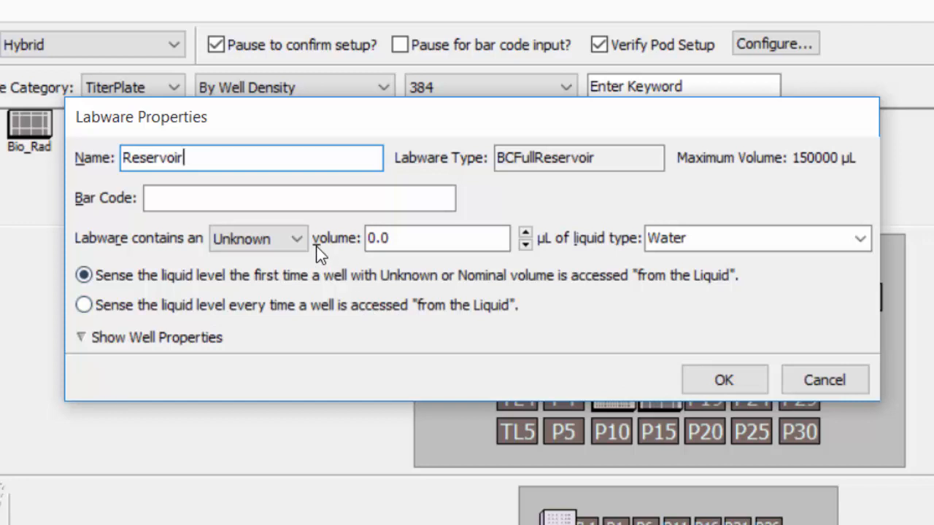
left_click(297, 239)
left_click(254, 274)
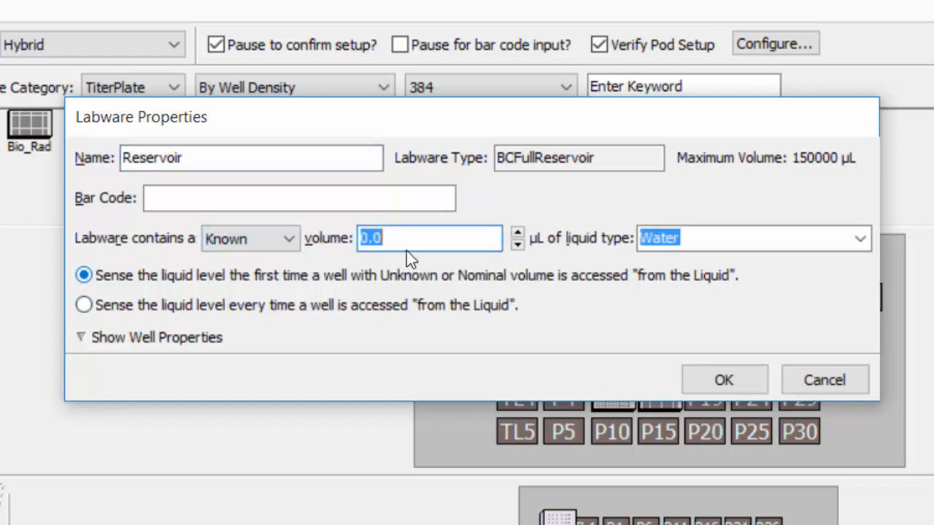
type("10")
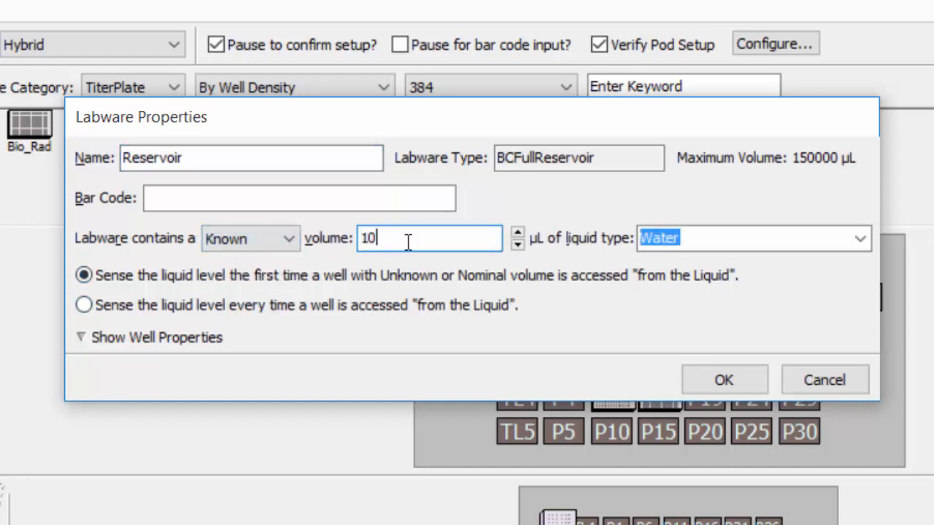
type("0000")
left_click(697, 382)
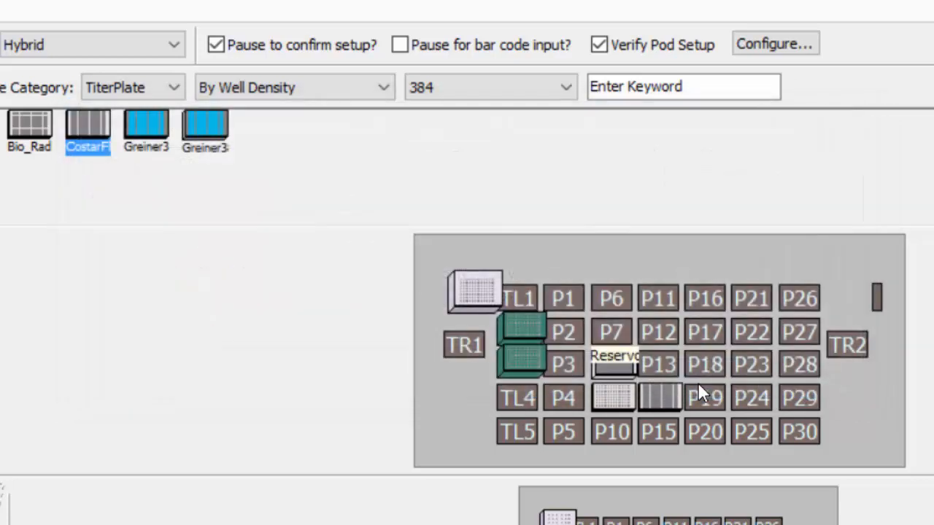
Name the 96-well plate on P9 Sample Plate and give it a known volume of 200 µL.
double_click(617, 399)
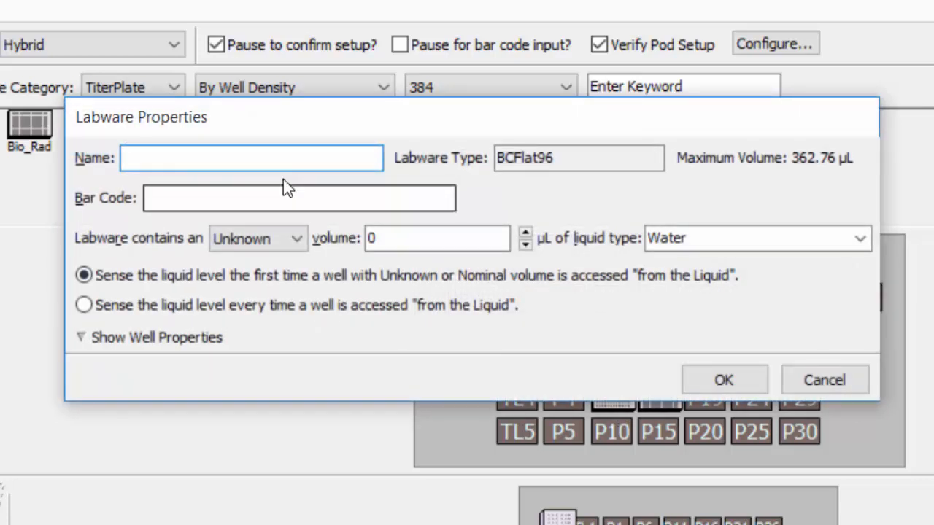
type("Sa")
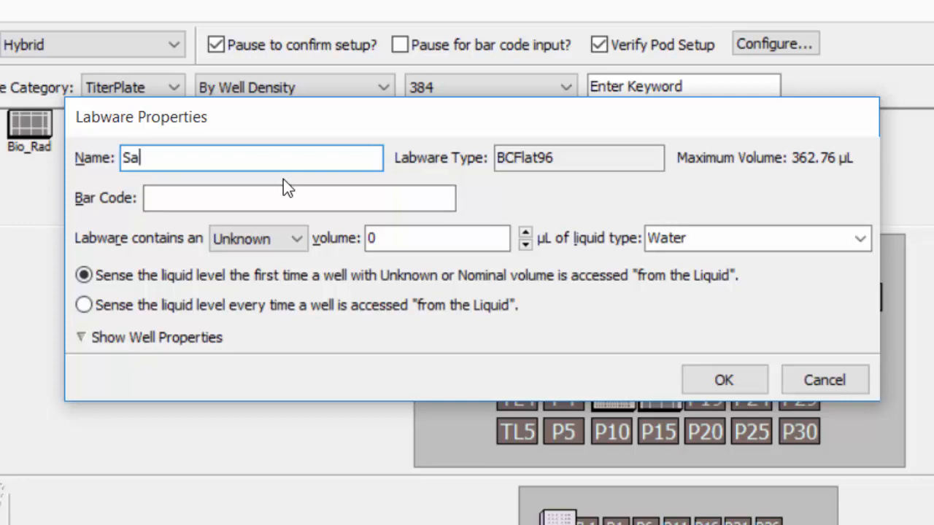
type("mple Plate")
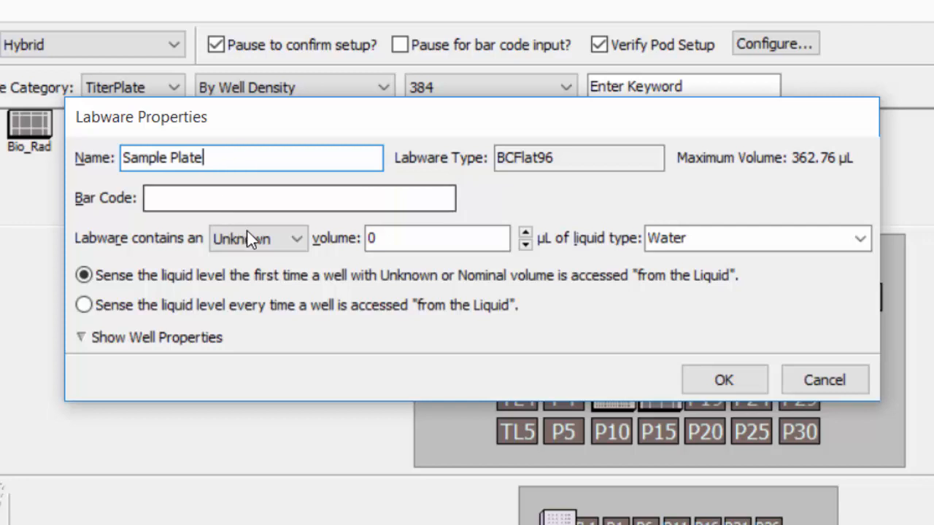
left_click(286, 239)
left_click(265, 281)
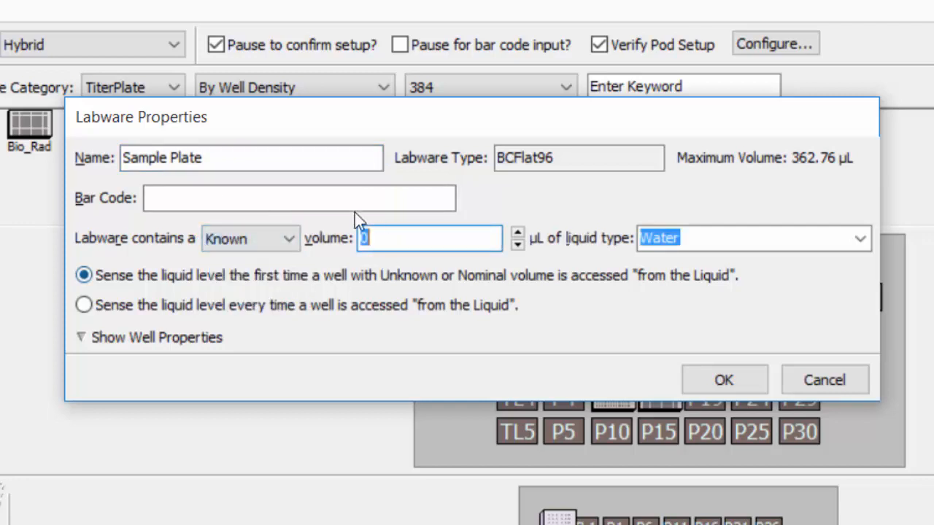
type("200")
left_click(731, 381)
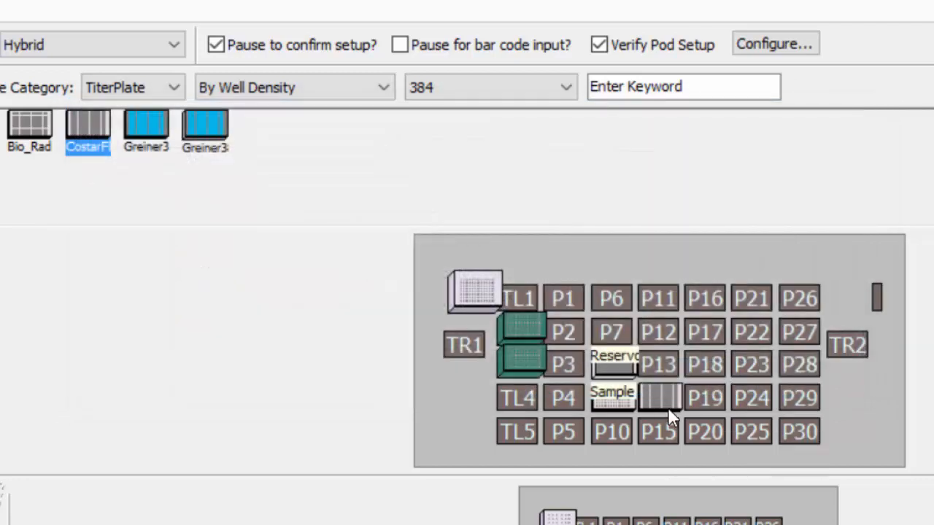
Name the 384-well plate on P14 Assay Plate, with a known volume of 0 µL and a blank liquid type.
double_click(667, 407)
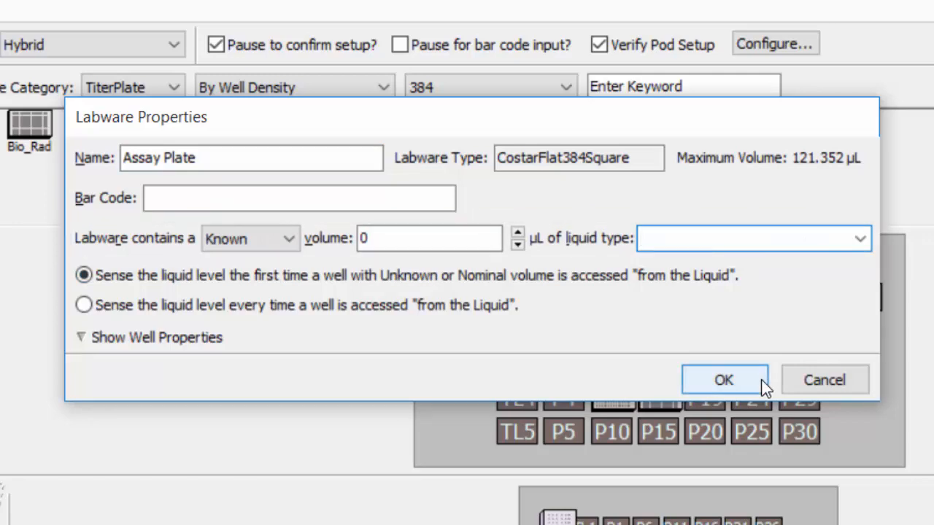
left_click(724, 379)
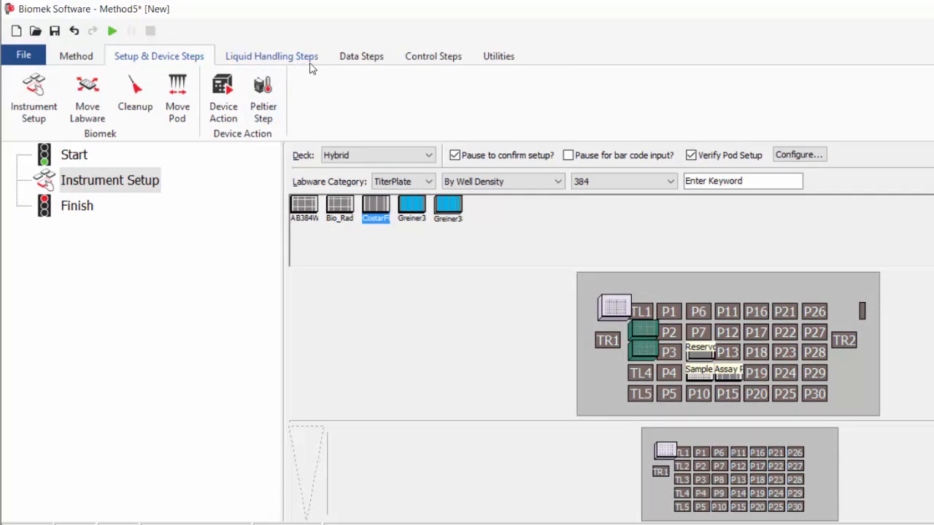
Add a Transfer step after Instrument Setup that loads BC230 tips and does not change tips between destinations.
left_click(234, 63)
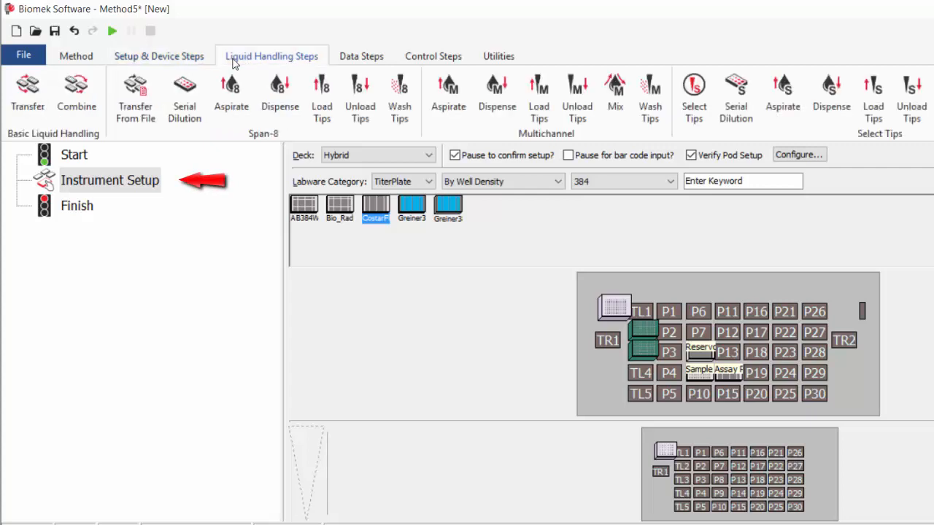
left_click(11, 98)
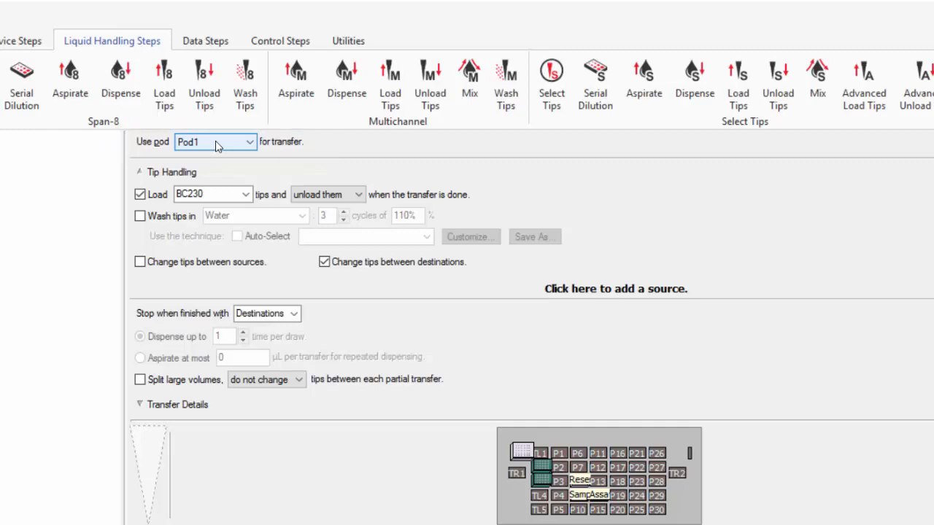
left_click(208, 191)
double_click(204, 196)
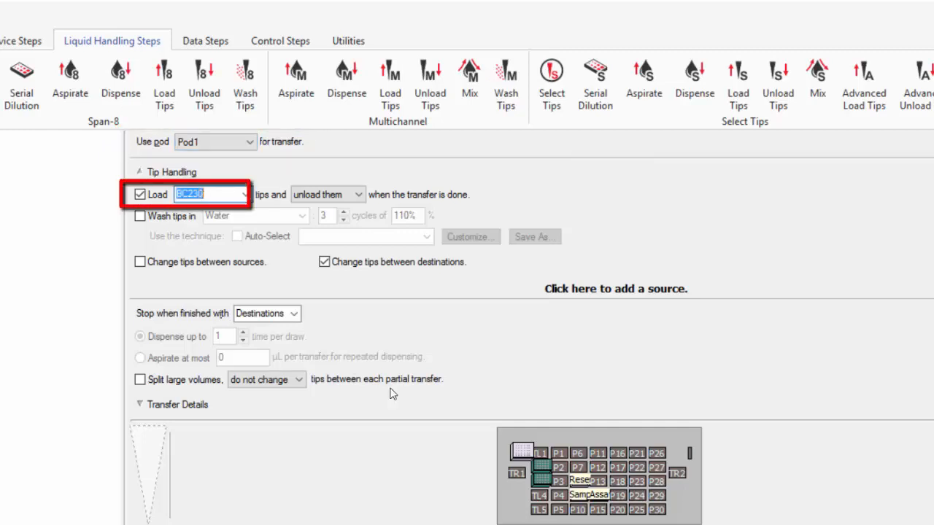
left_click(540, 472)
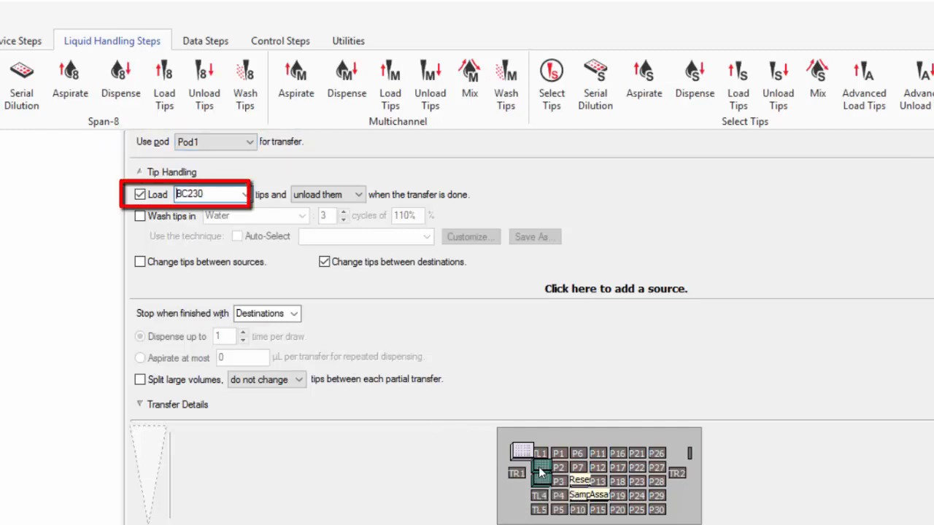
left_click(323, 263)
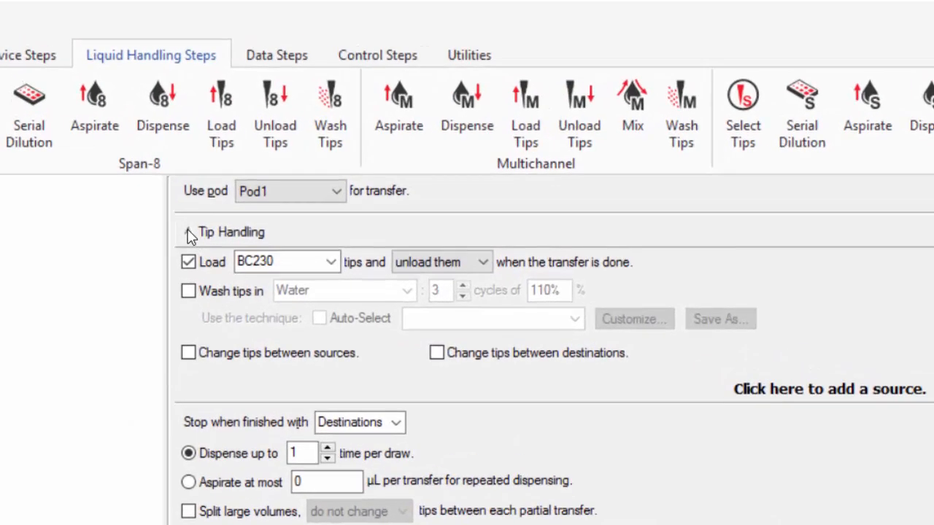
left_click(189, 233)
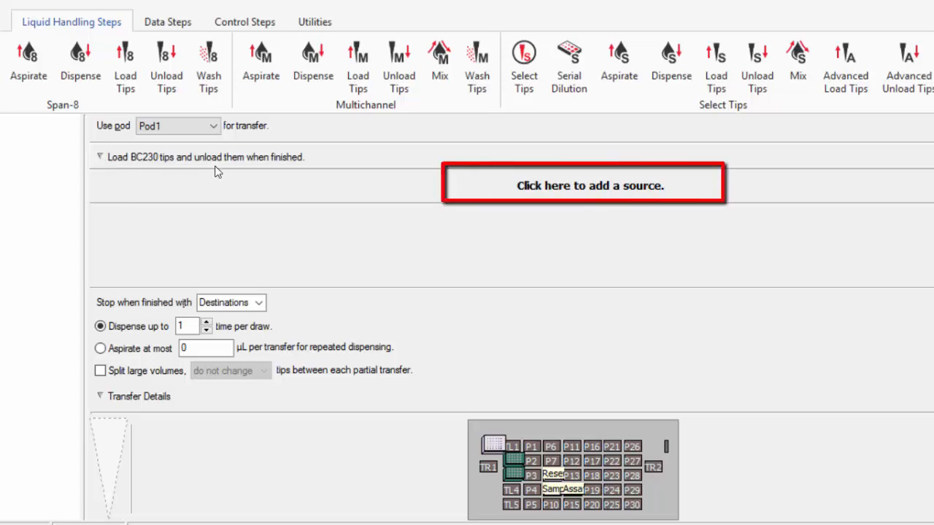
Add the Reservoir as the transfer's source and turn on automatic technique selection for it.
left_click(542, 187)
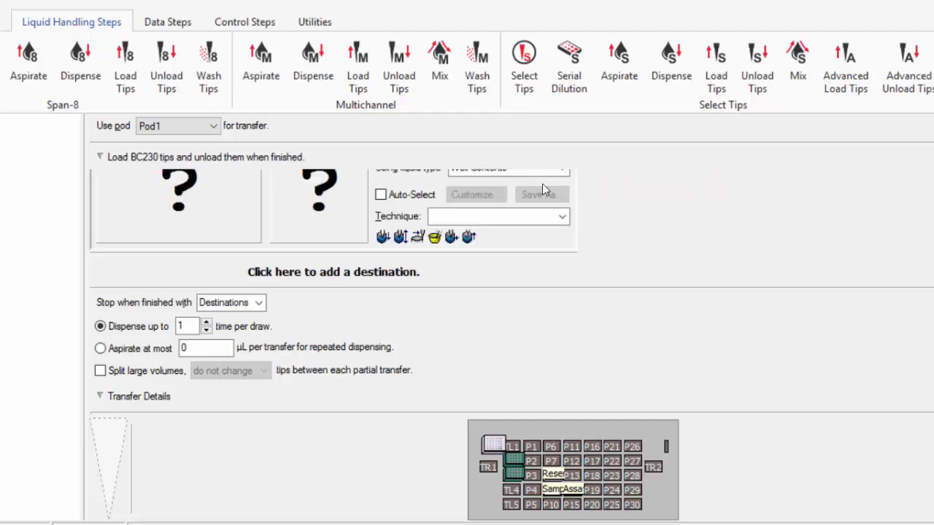
left_click(139, 396)
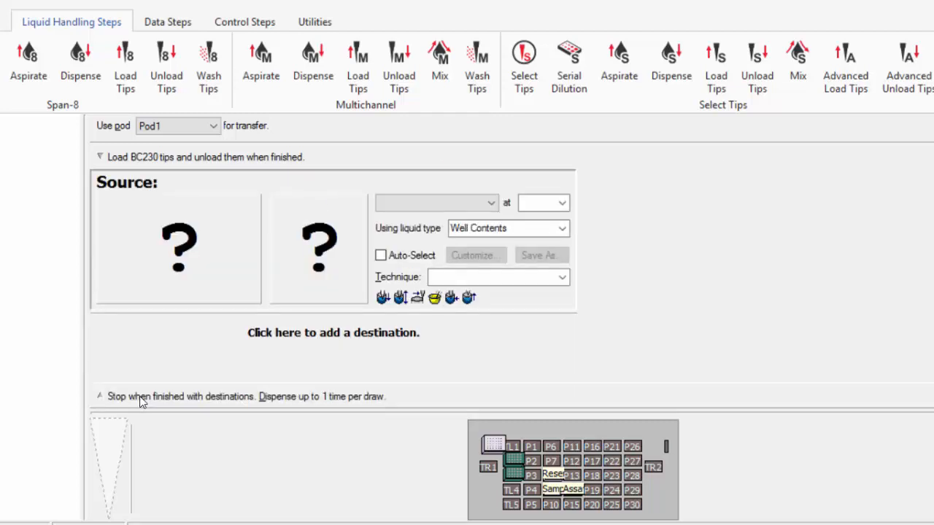
left_click(139, 217)
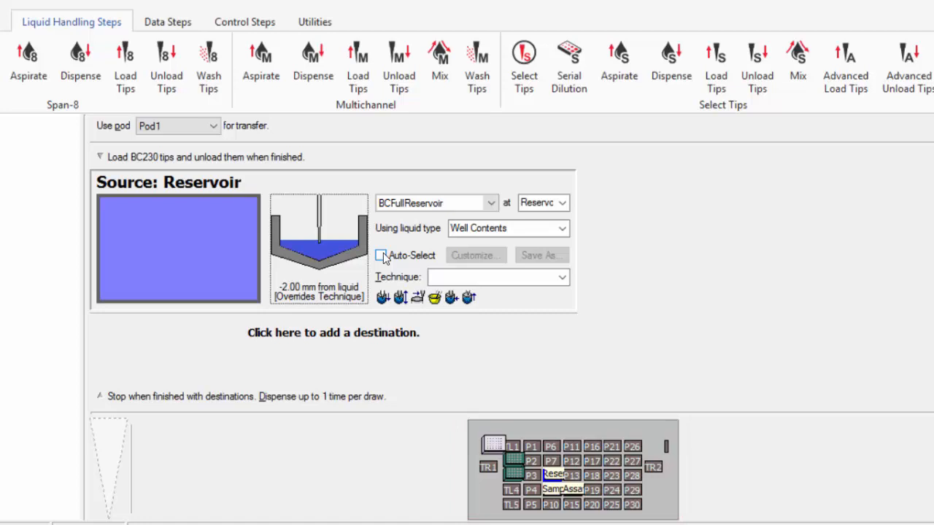
left_click(381, 256)
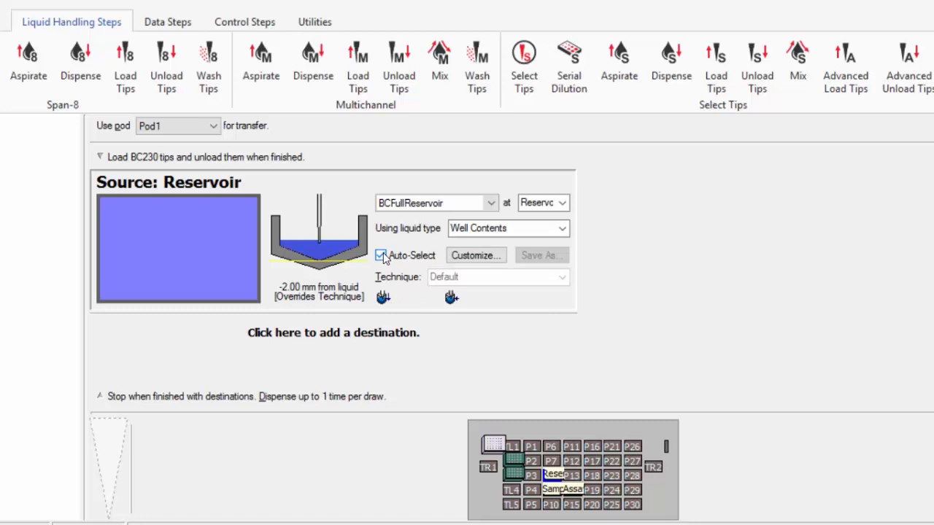
Add the Assay Plate as the transfer's destination with a volume of 25 µL.
left_click(394, 333)
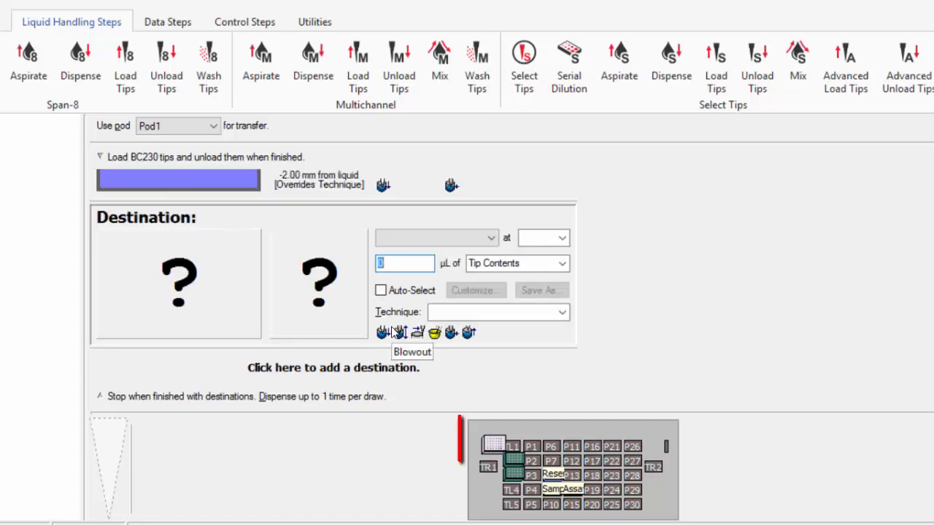
left_click(573, 494)
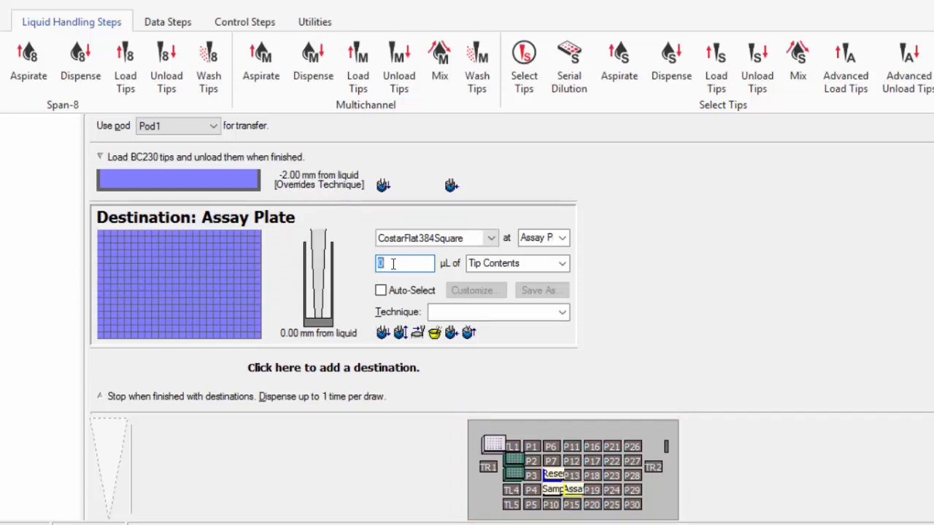
type("25")
Enlarge the Assay Plate's well layout and choose the destination wells by quadrant, starting with the one at well A1.
left_click(148, 279)
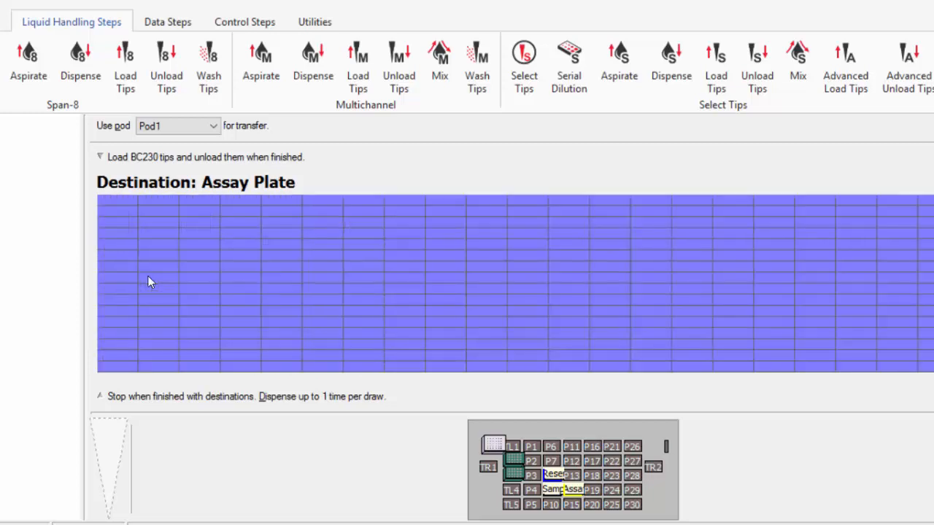
left_click(123, 201)
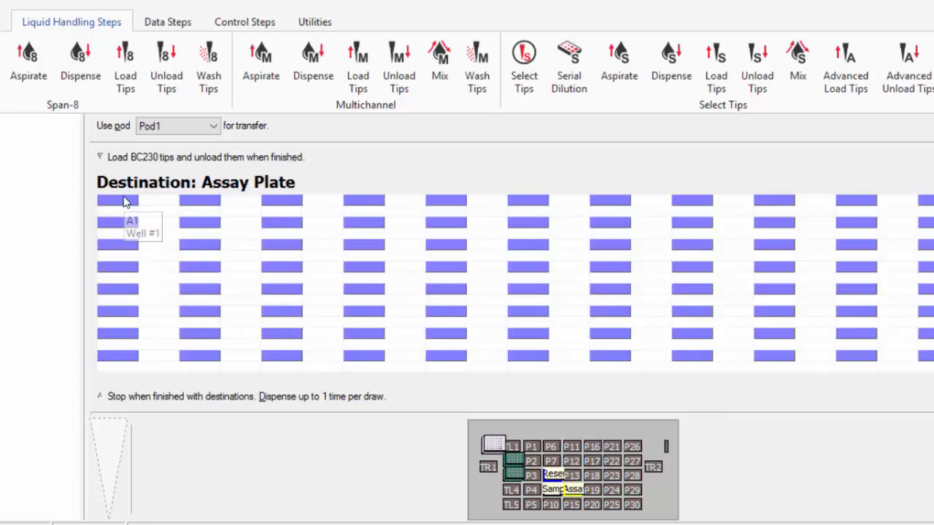
left_click(165, 216)
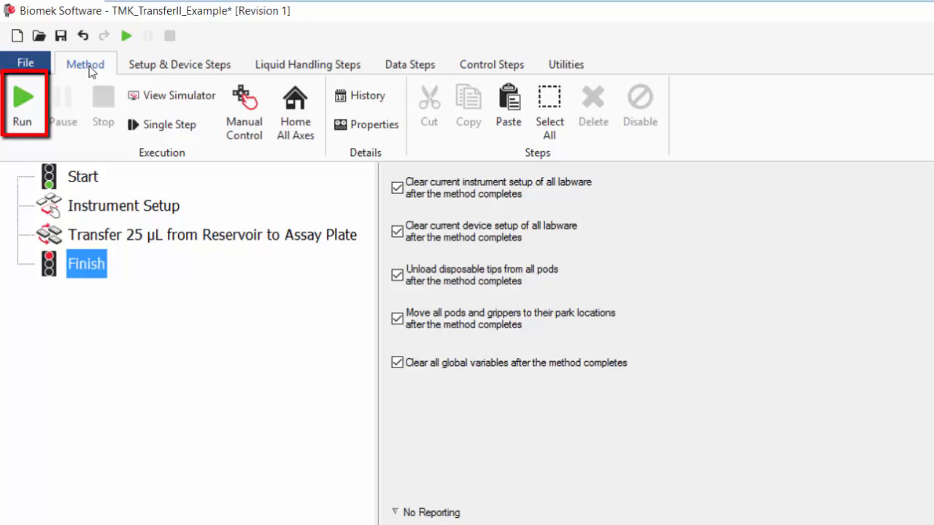
Run the method in the simulator, confirm that the deck matches the layout, and watch the 25 µL transfer.
left_click(172, 95)
left_click(21, 99)
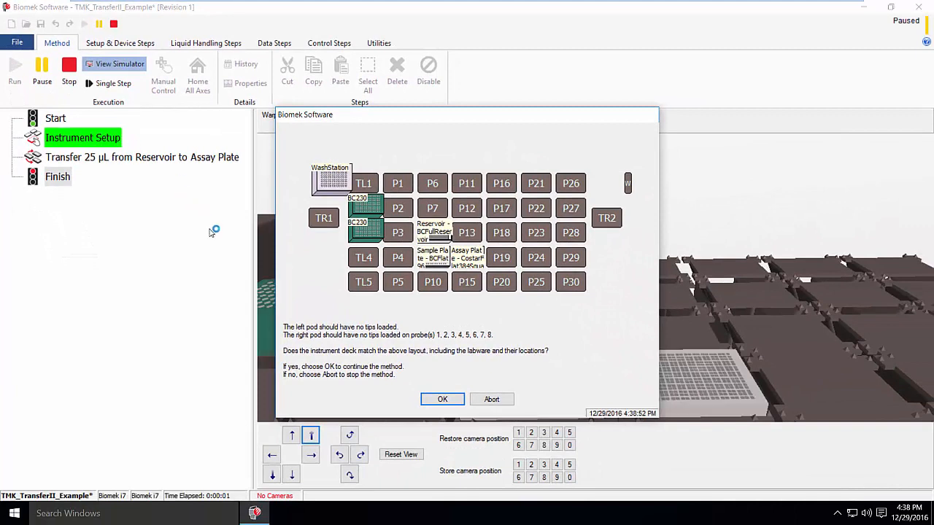
left_click(430, 400)
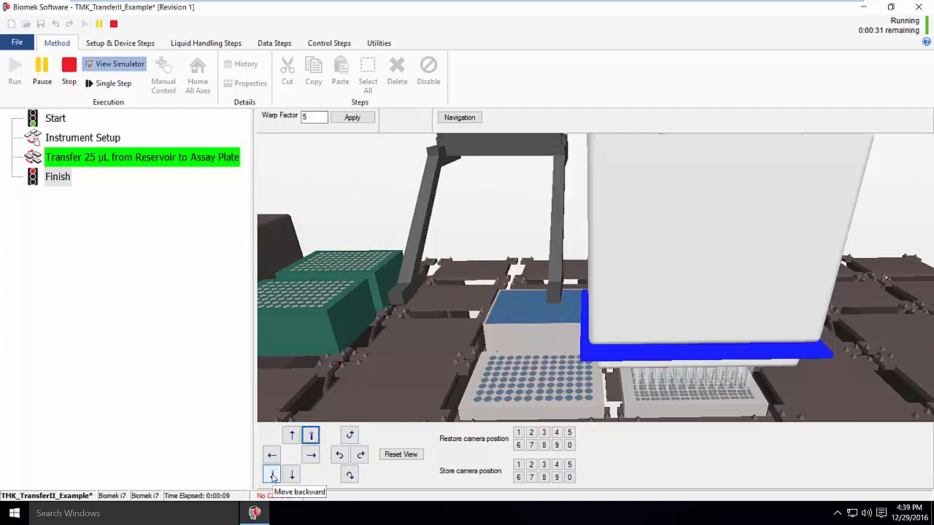
left_click(272, 476)
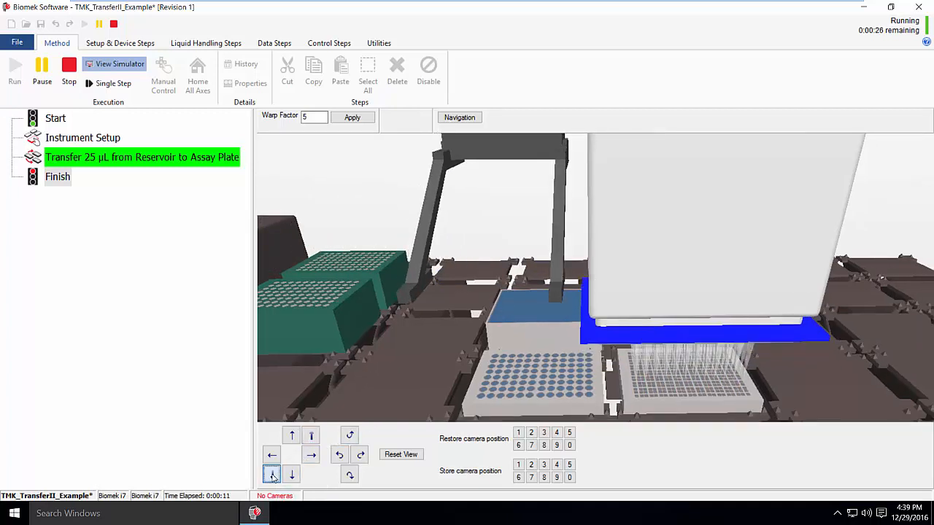
left_click(272, 475)
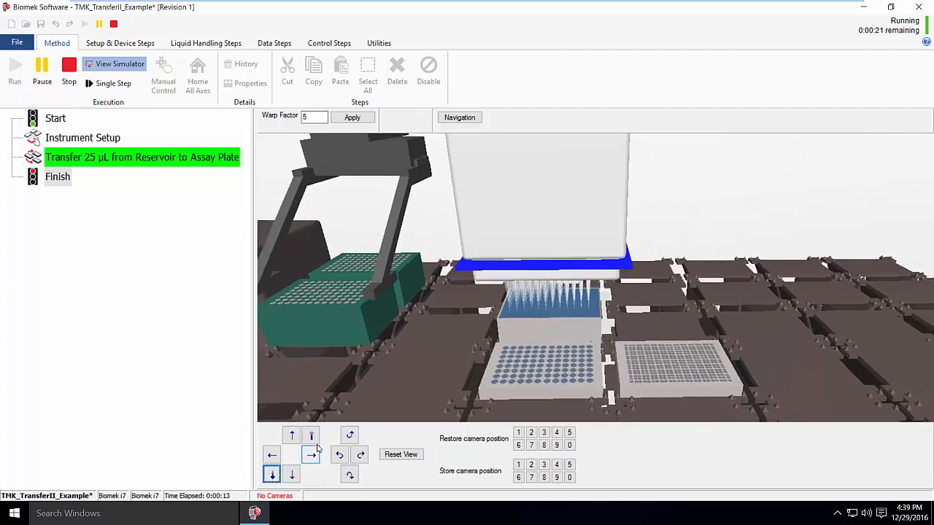
left_click(311, 436)
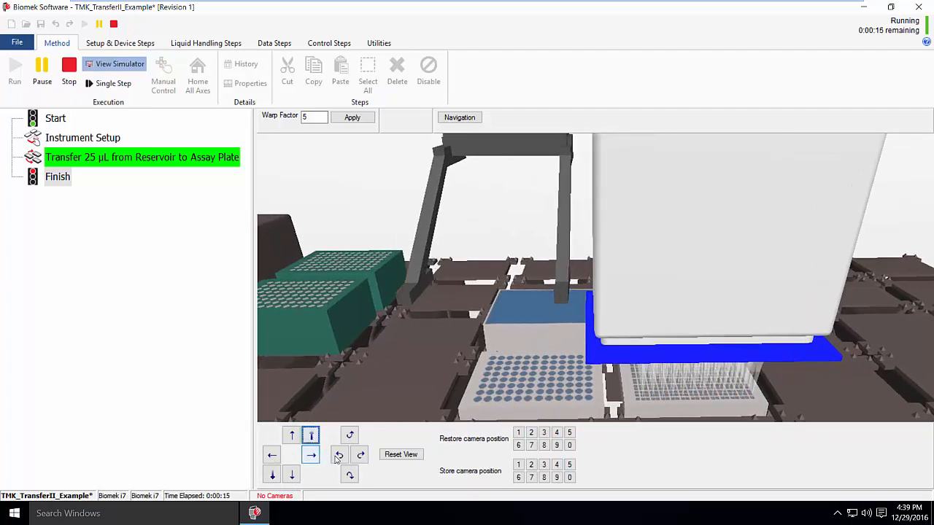